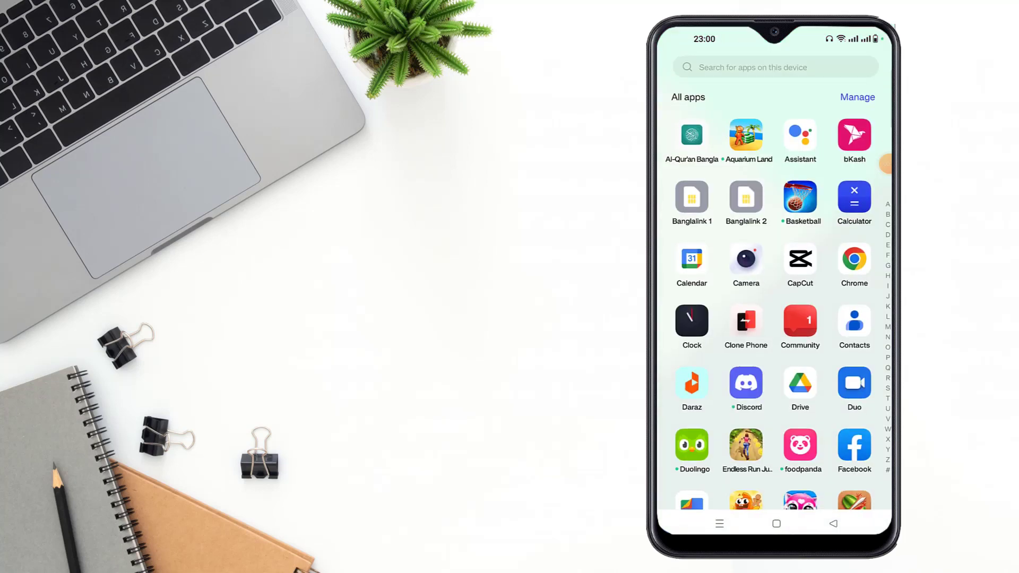
# - Launch Facebook and open the pinned THE KUTUBPUR group from Groups in the menu
pyautogui.click(855, 390)
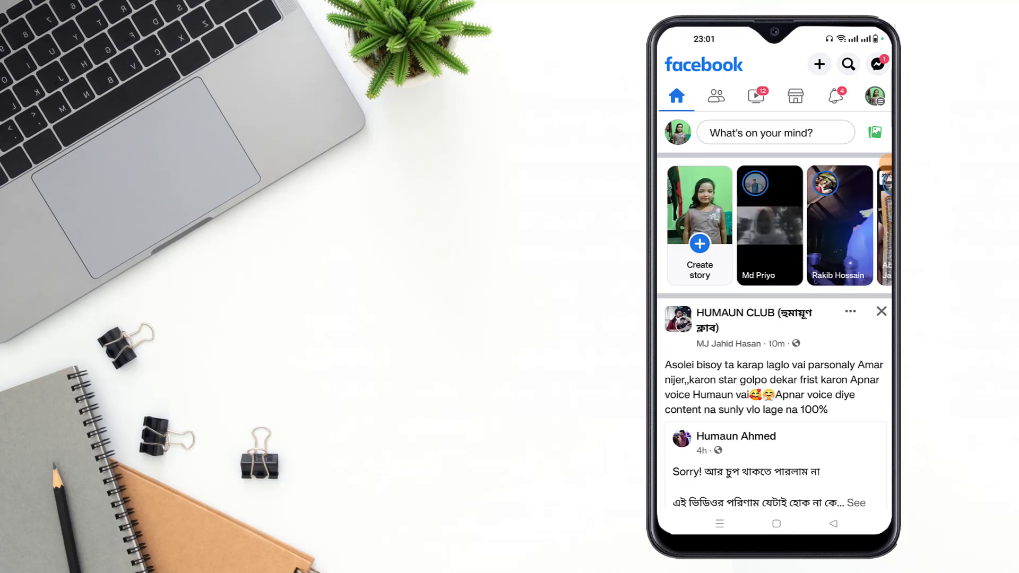
pyautogui.click(875, 96)
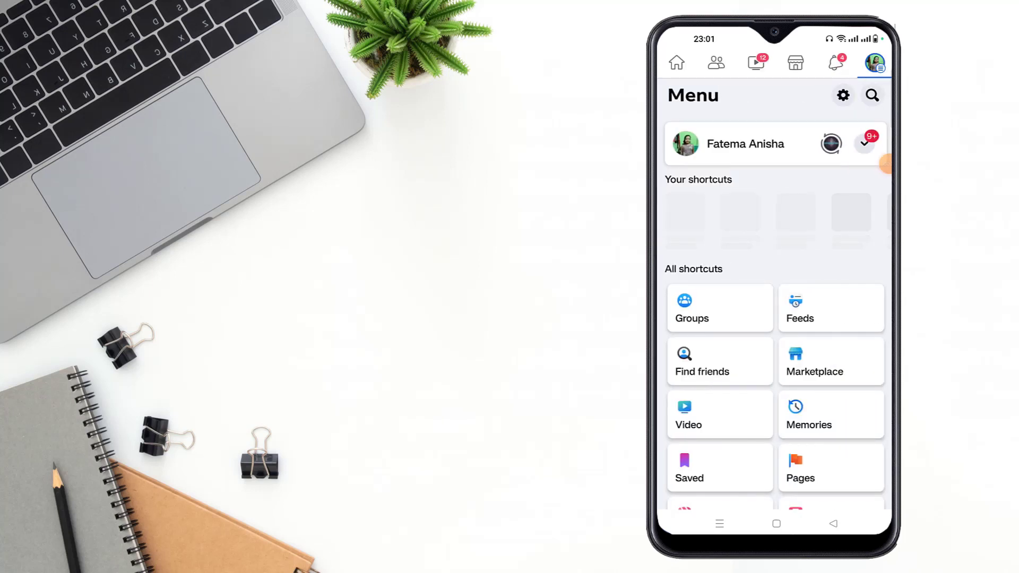
pyautogui.scroll(-2, 886, 163)
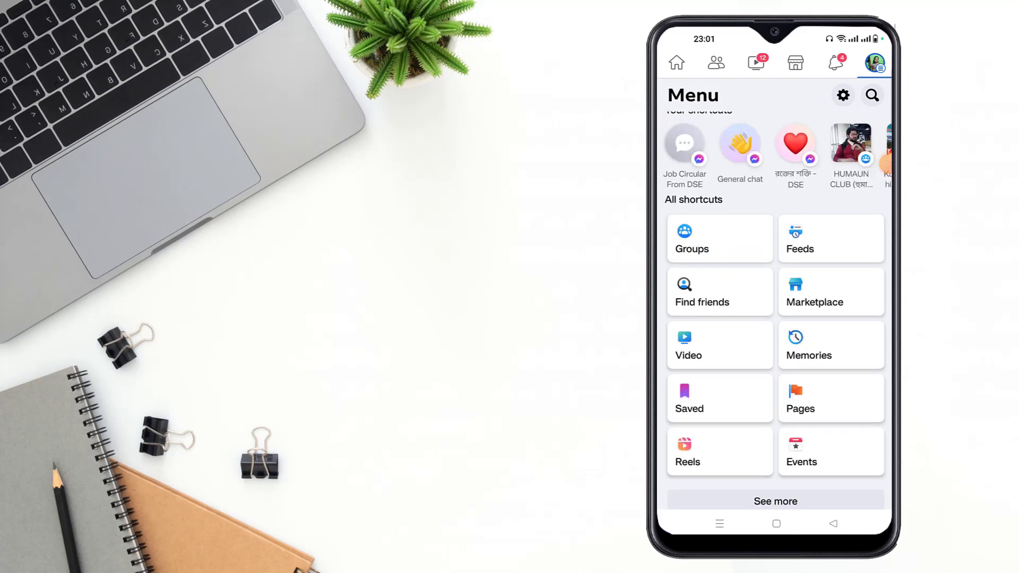
pyautogui.click(720, 238)
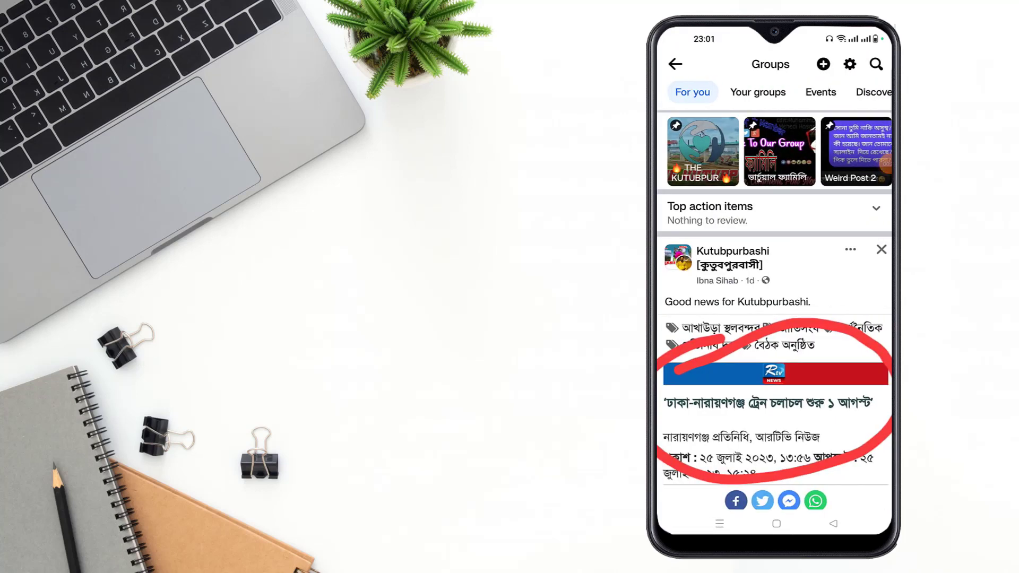
pyautogui.click(702, 152)
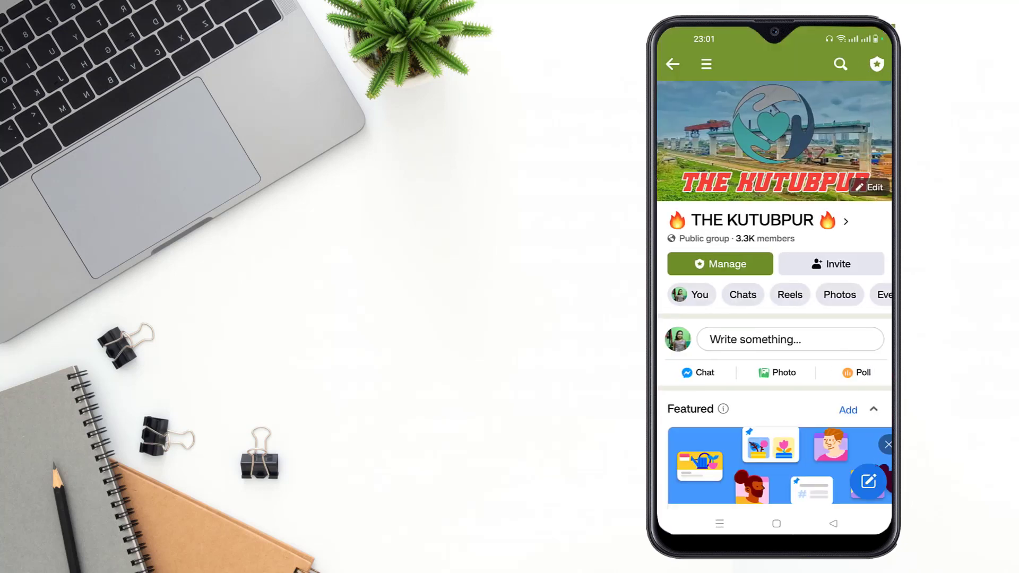
# - Open the Manage admin tools for THE KUTUBPUR, with review counts and tool shortcuts
pyautogui.click(877, 63)
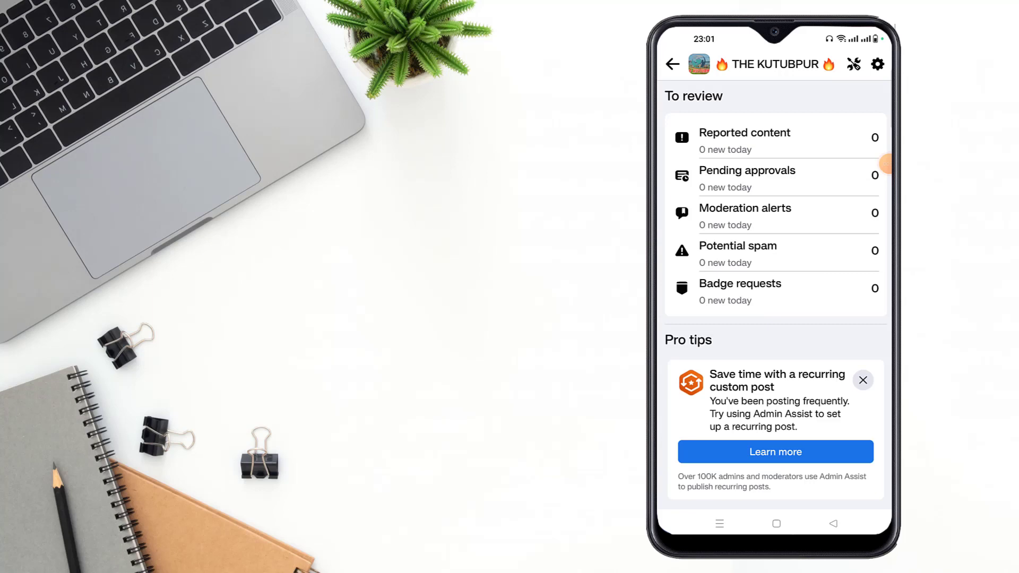
pyautogui.scroll(-5, 775, 319)
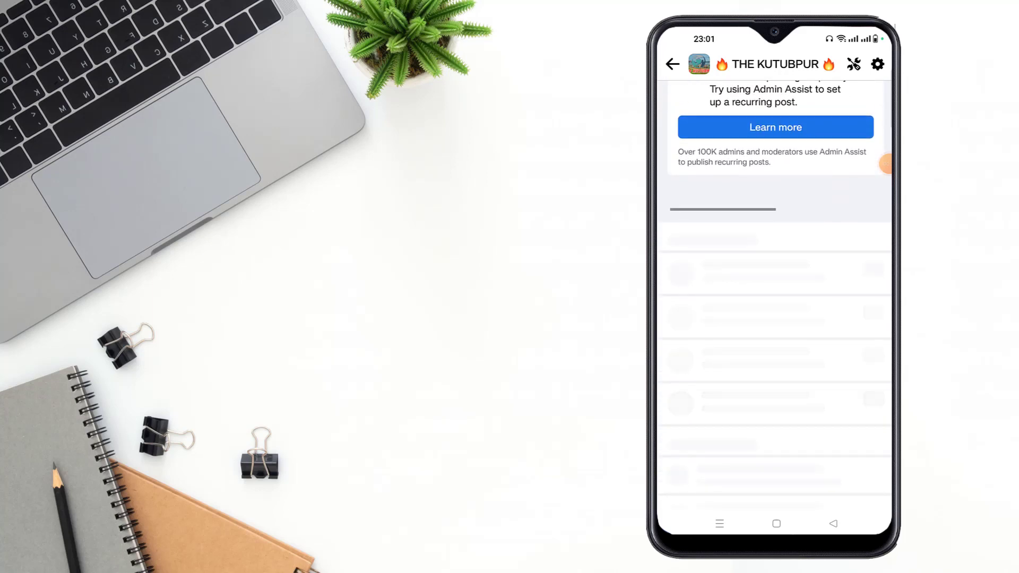
pyautogui.scroll(-1, 775, 320)
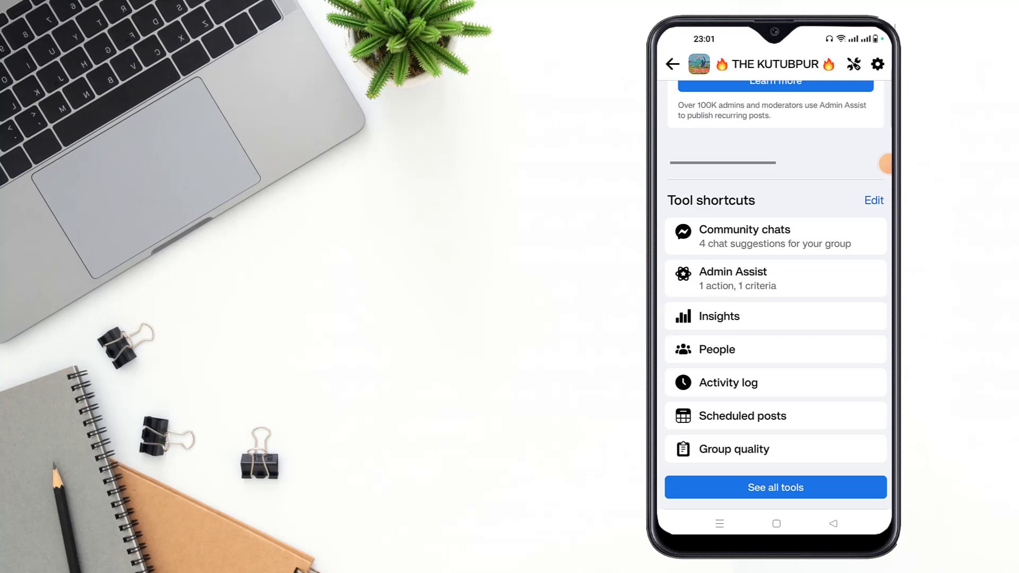
# - Open Group quality from the tool shortcuts to see the 'Group has no issues' status
pyautogui.click(734, 449)
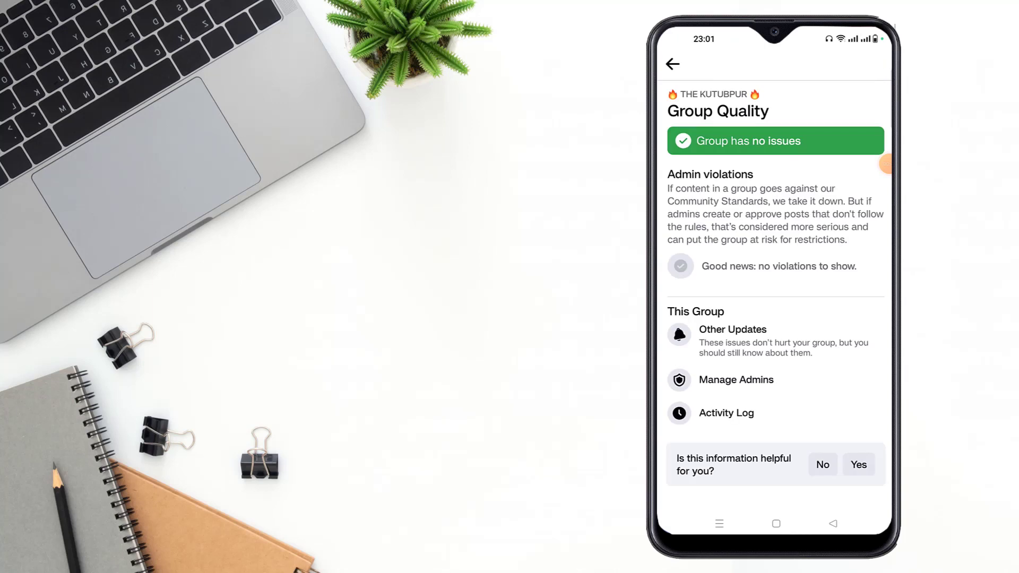